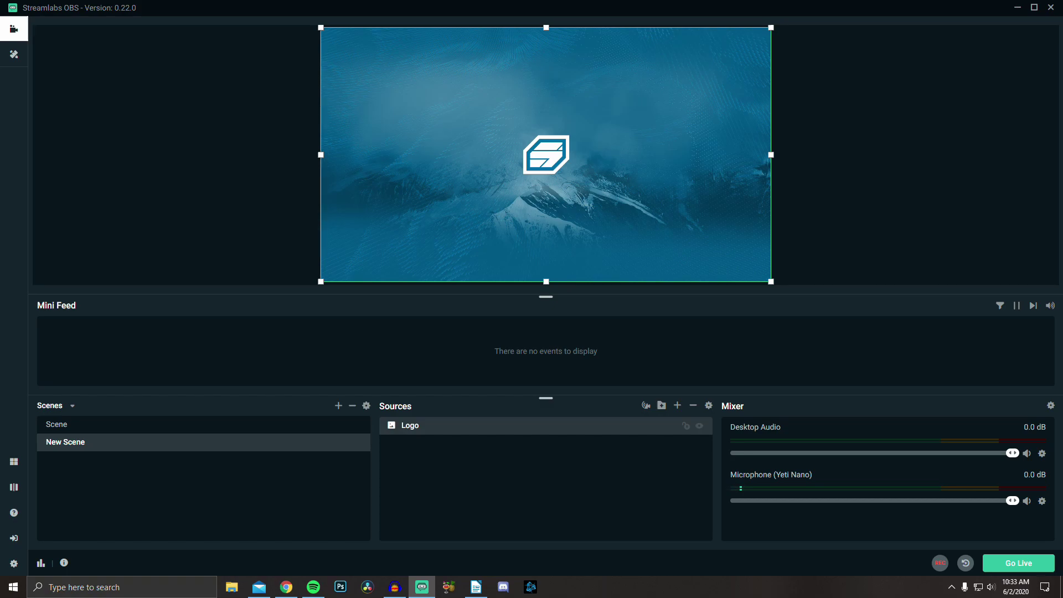
Add a VST 2.x Plugin filter named "Fan" to the Microphone (Yeti Nano) audio source
{"action": "right_click", "coordinate": [1042, 500]}
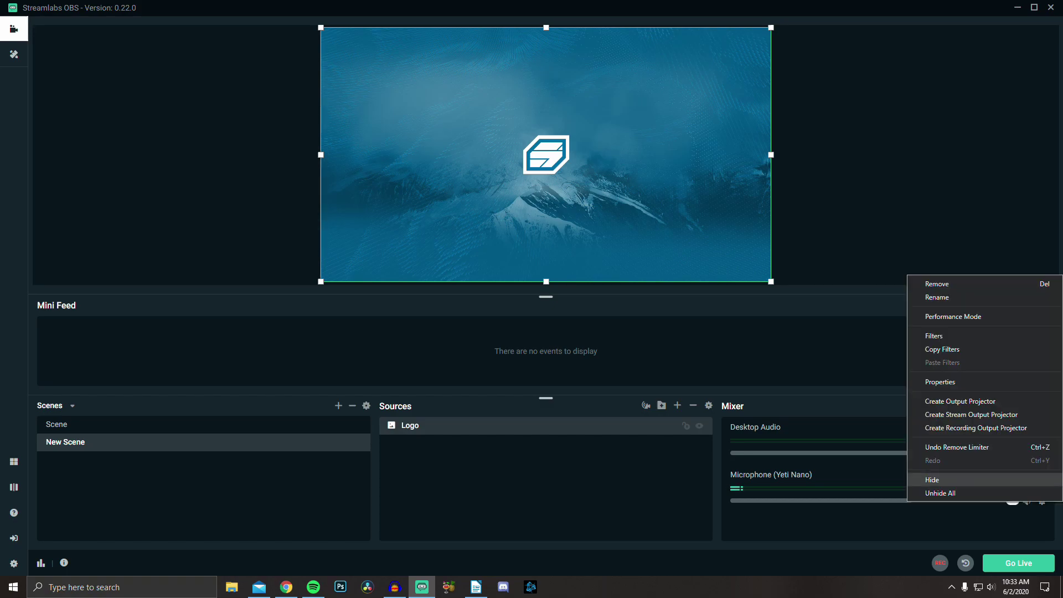
{"action": "left_click", "coordinate": [942, 336]}
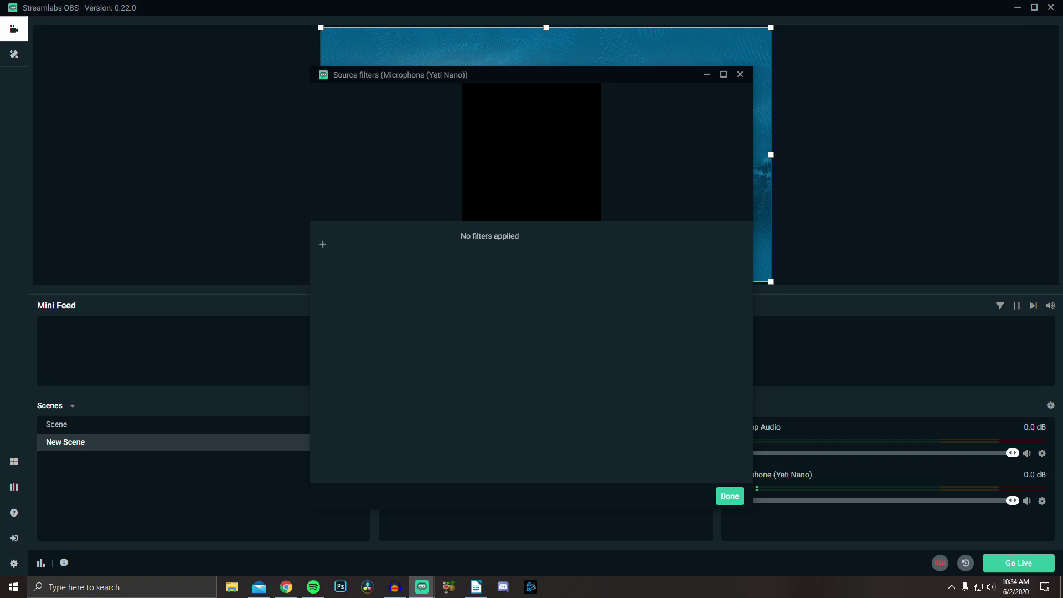
{"action": "left_click", "coordinate": [323, 244]}
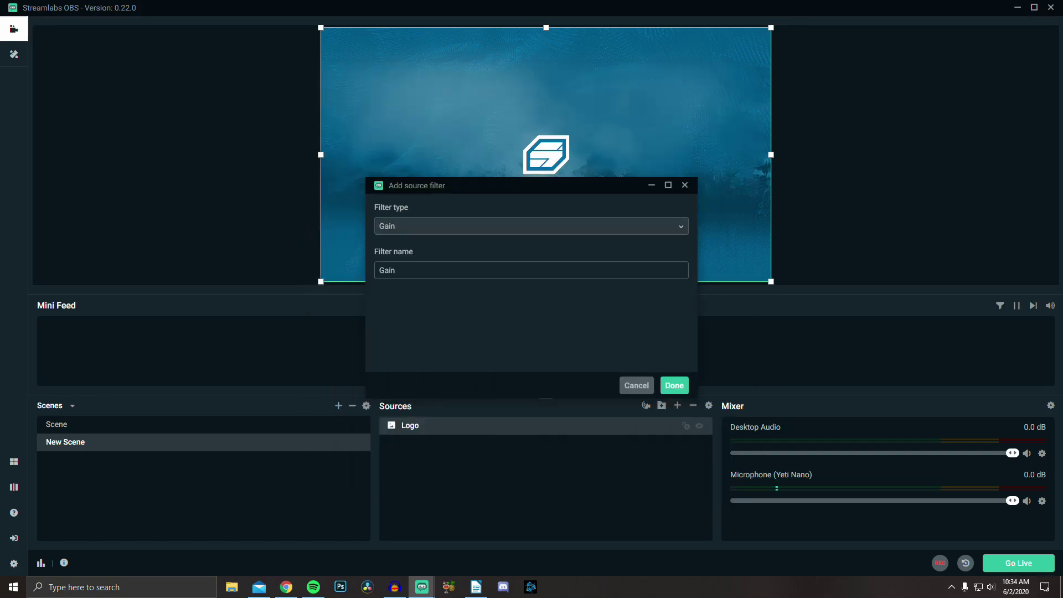
{"action": "left_click", "coordinate": [531, 226]}
{"action": "left_click", "coordinate": [404, 362]}
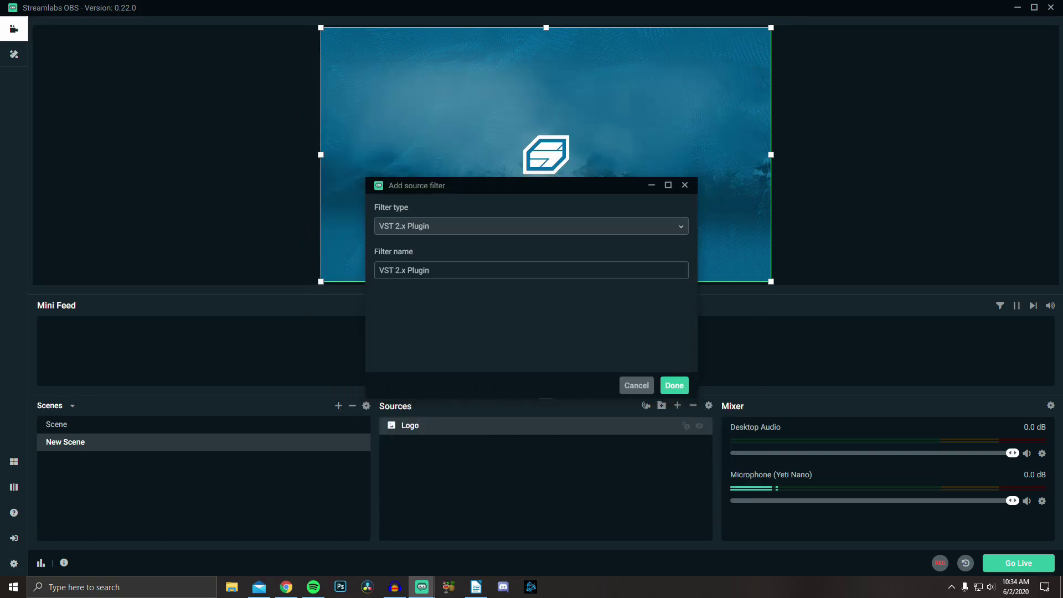
{"action": "triple_click", "coordinate": [404, 270]}
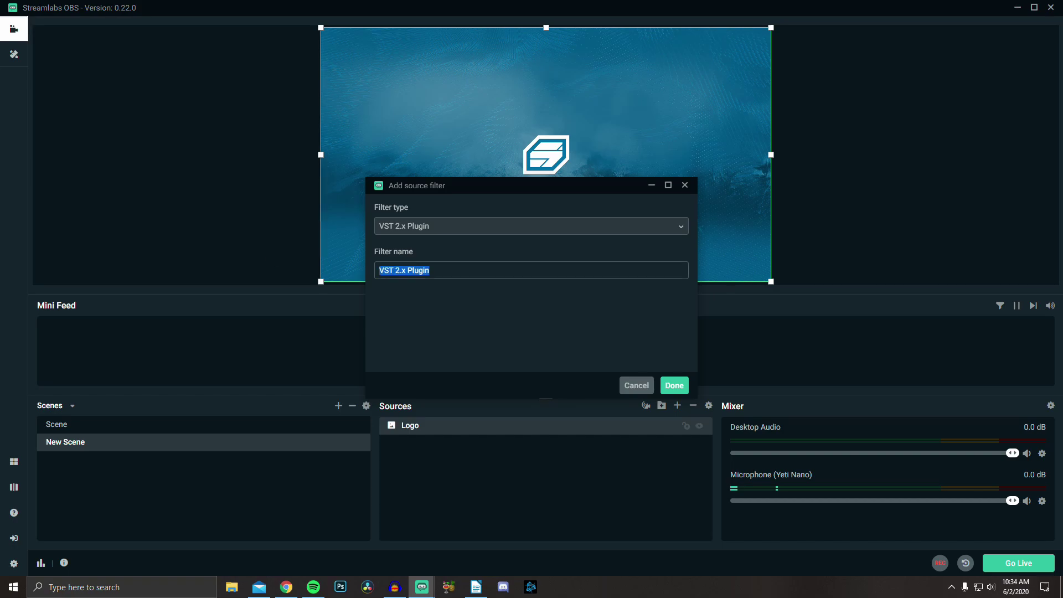
{"action": "type", "text": "Fan"}
{"action": "key", "text": "Return"}
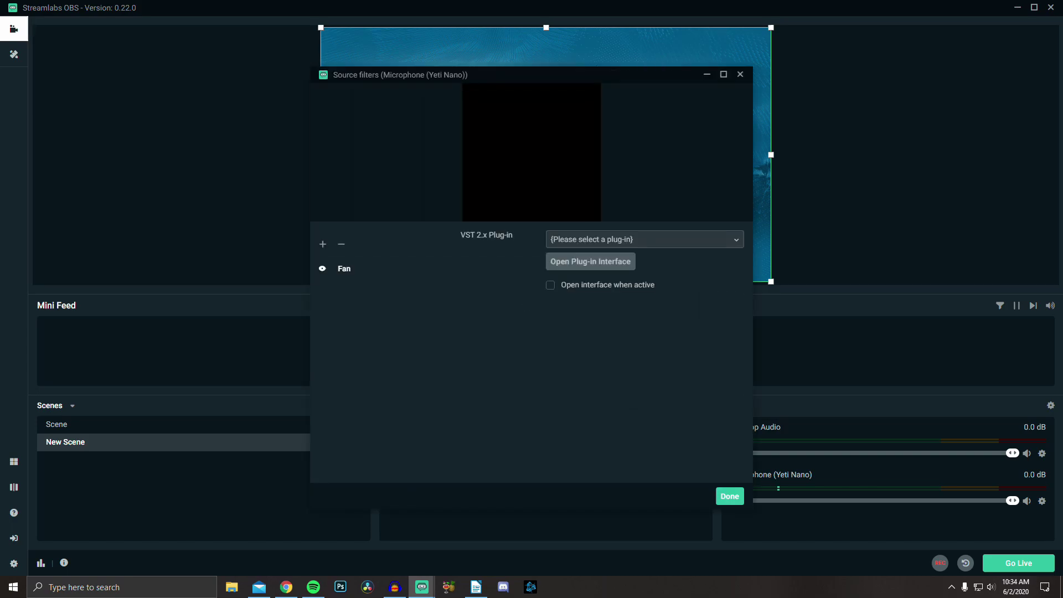
Load reafir_standalone.dll as the Fan filter's plug-in and open its interface clear of the screen corner
{"action": "left_click", "coordinate": [644, 239]}
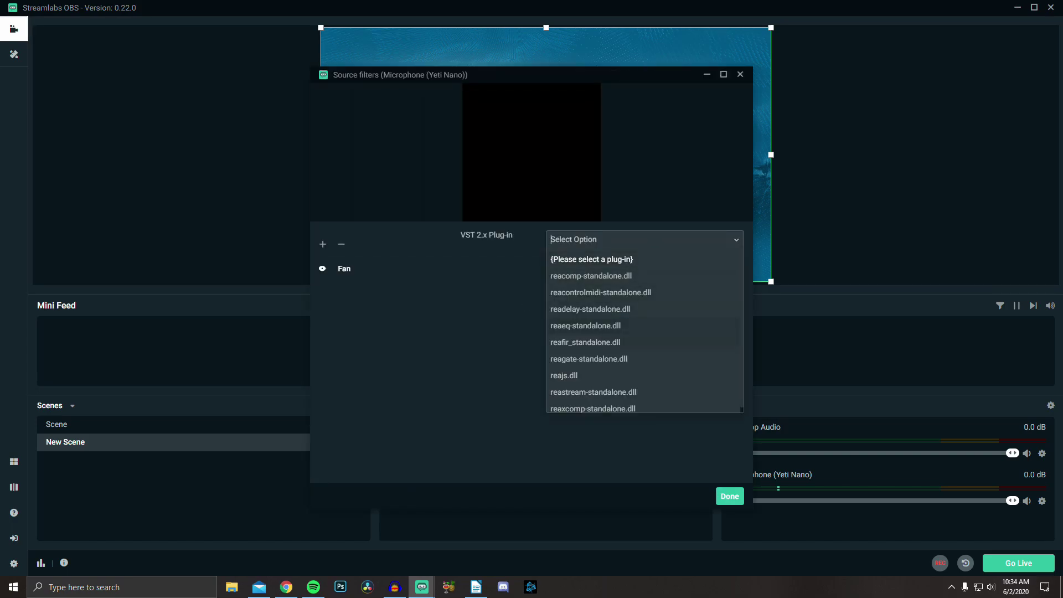
{"action": "left_click", "coordinate": [585, 342]}
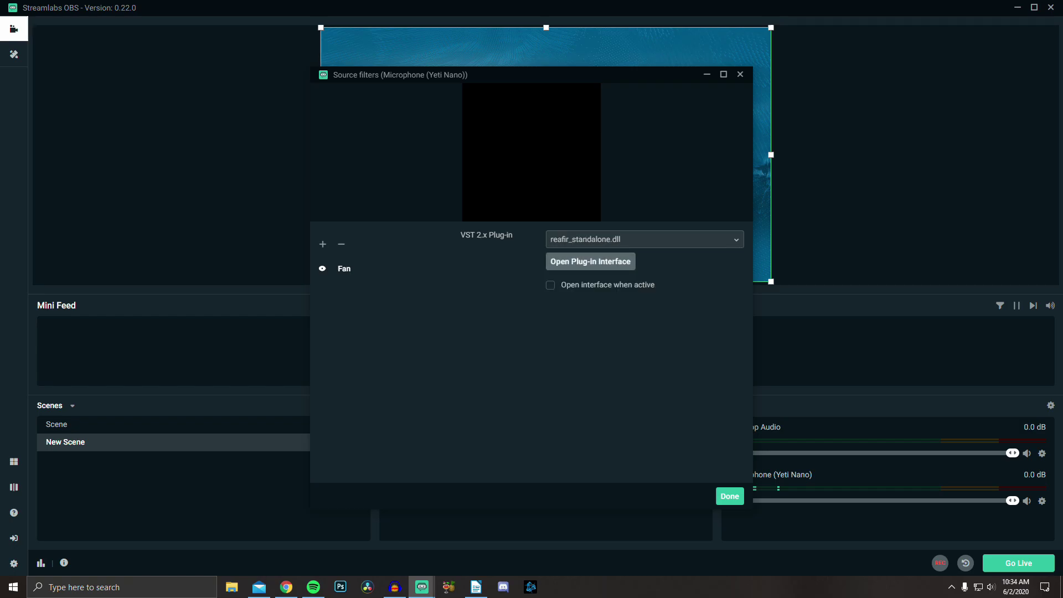
{"action": "left_click", "coordinate": [591, 261]}
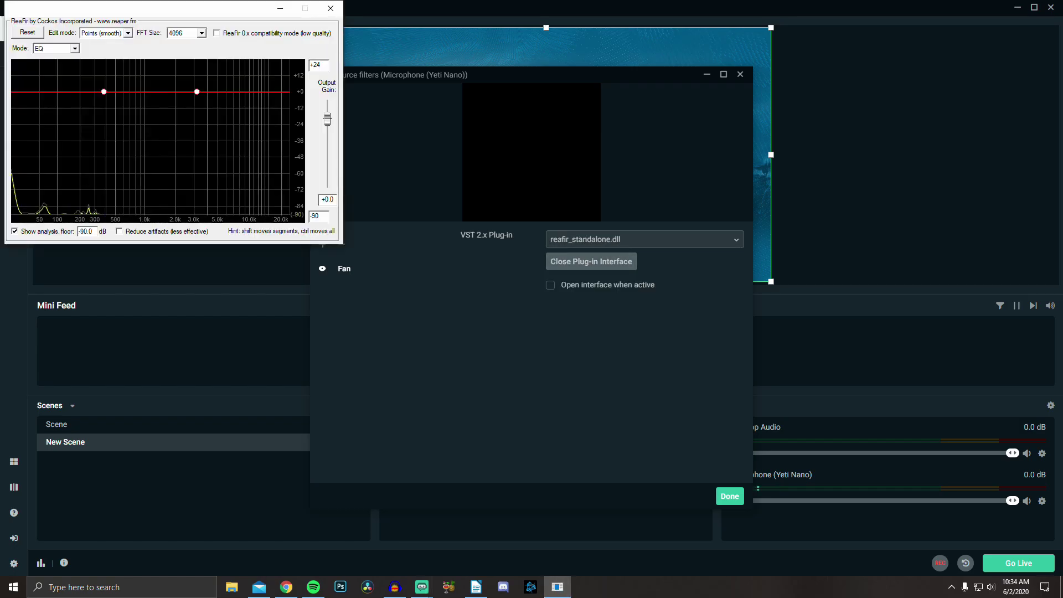
{"action": "left_click_drag", "start_coordinate": [196, 6], "coordinate": [479, 145]}
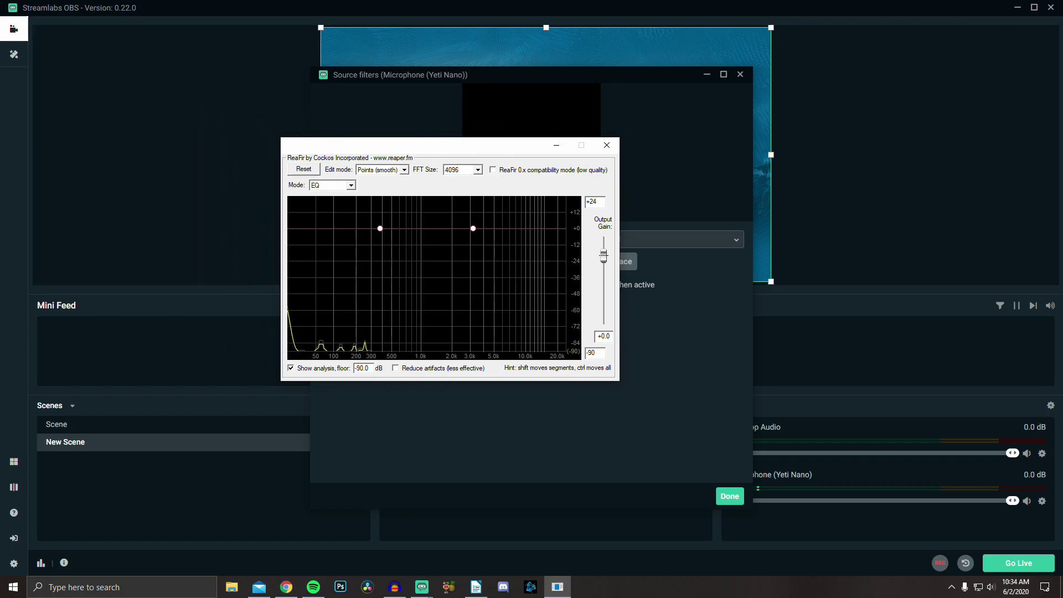
Set ReaFir to Subtract mode, build a noise profile automatically from the background noise, stop the capture and close the plug-in window
{"action": "left_click", "coordinate": [333, 185]}
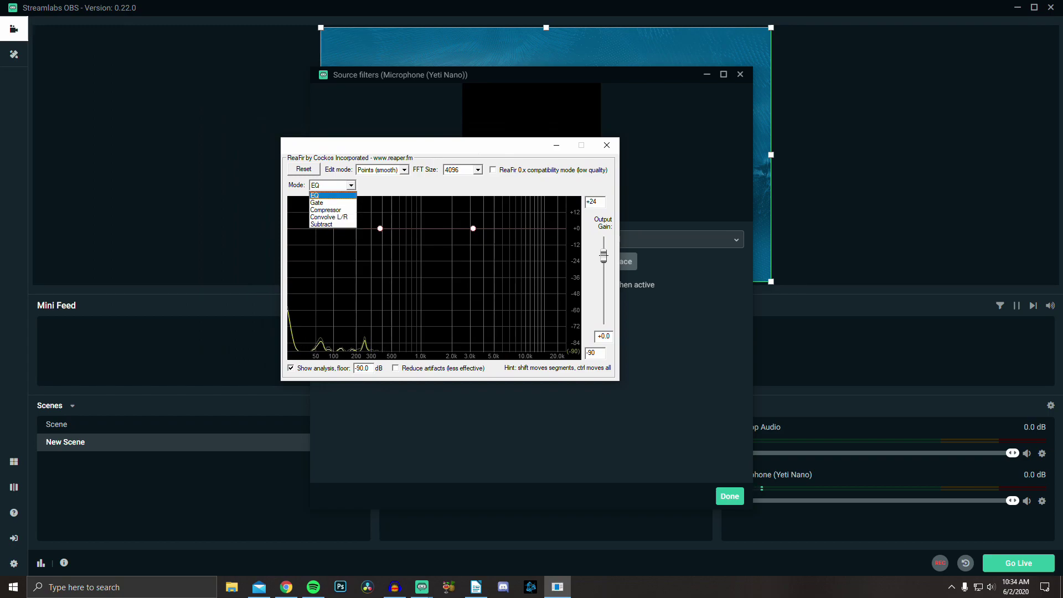
{"action": "left_click", "coordinate": [324, 224]}
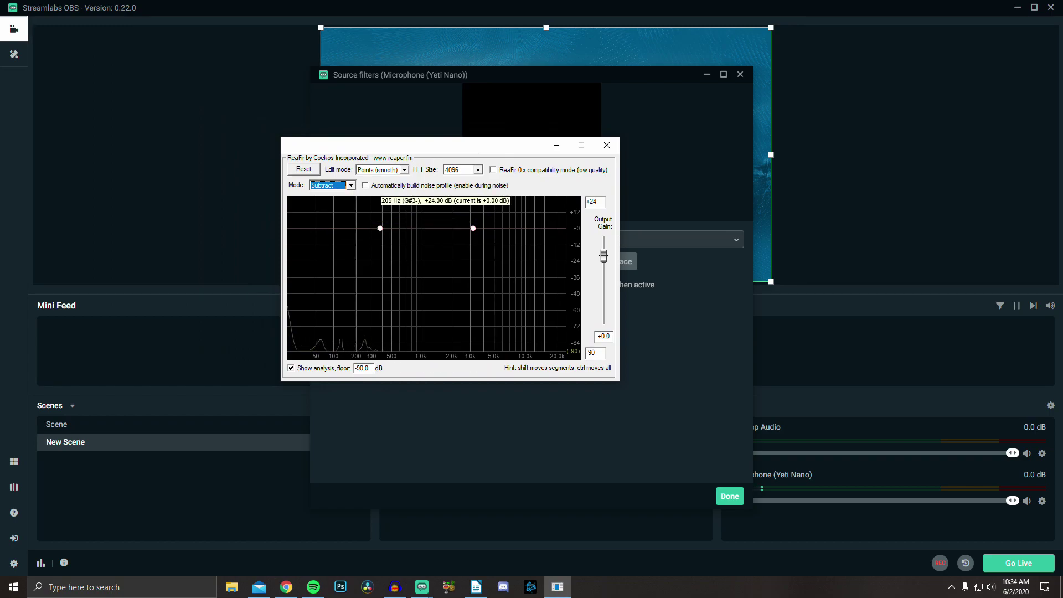
{"action": "left_click", "coordinate": [365, 185]}
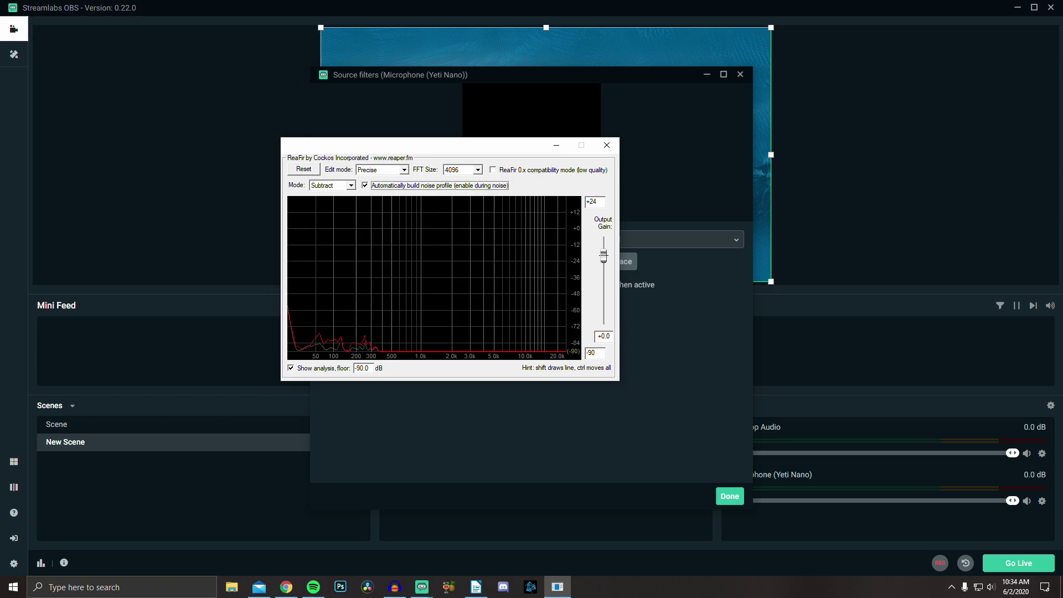
{"action": "left_click", "coordinate": [365, 185]}
{"action": "left_click", "coordinate": [607, 145]}
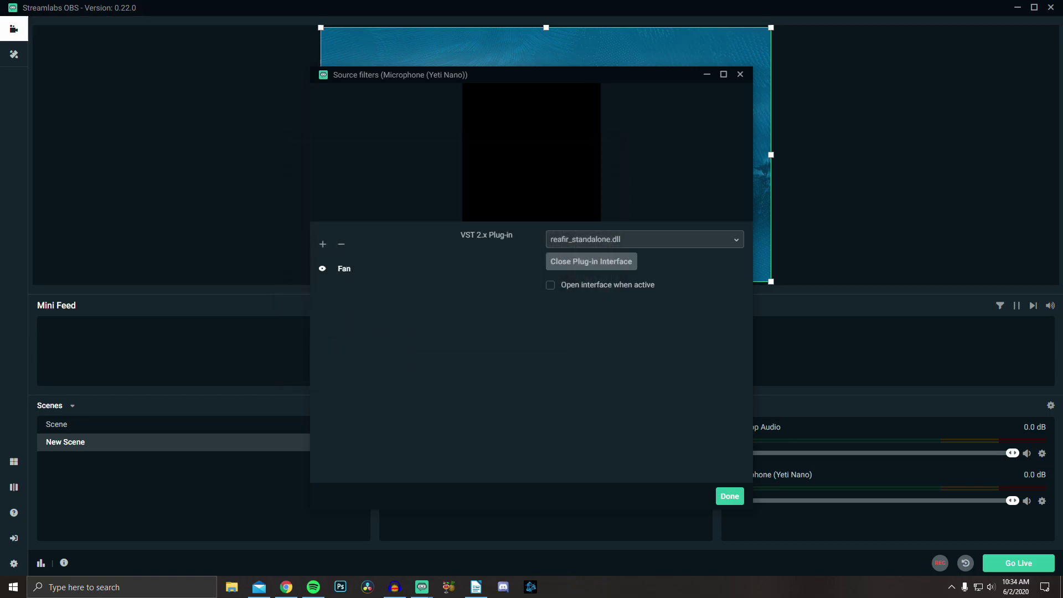
Add a Noise Gate filter to the microphone with a close threshold of -50 and an open threshold of -45
{"action": "left_click", "coordinate": [323, 245]}
{"action": "left_click", "coordinate": [499, 226]}
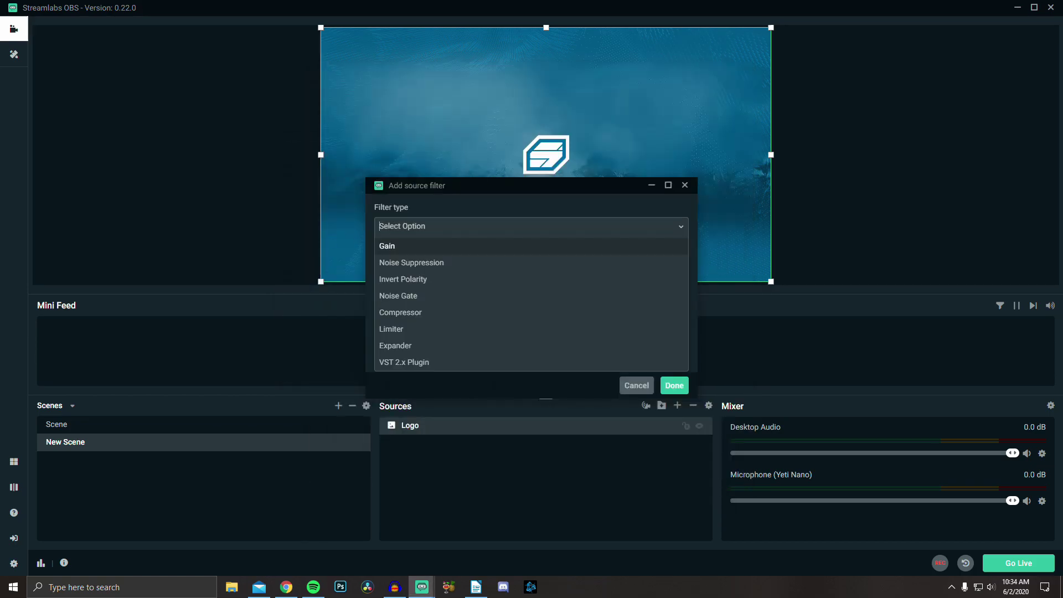
{"action": "left_click", "coordinate": [398, 295]}
{"action": "left_click", "coordinate": [674, 386]}
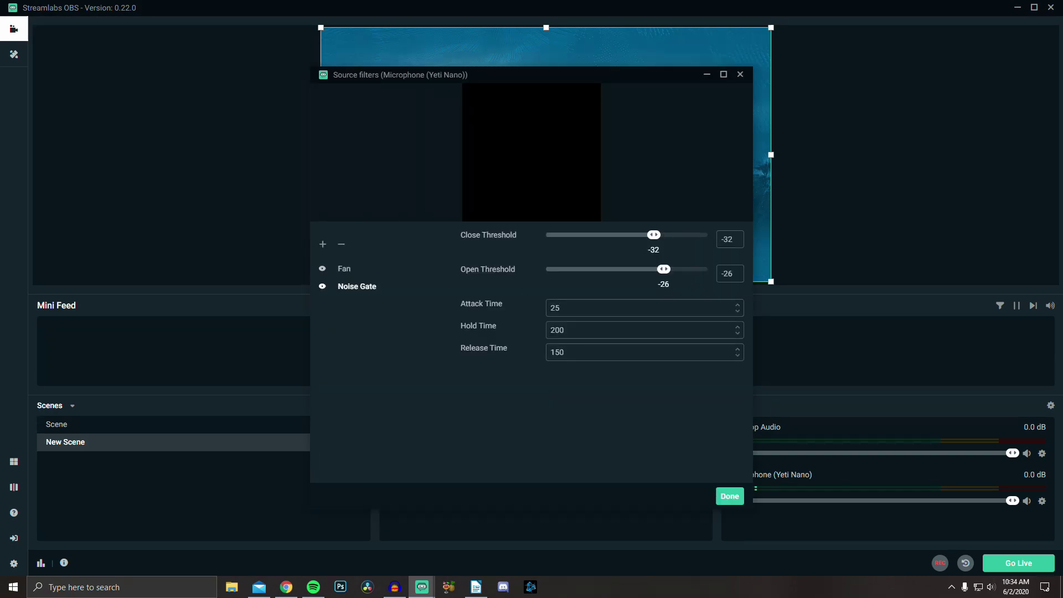
{"action": "left_click_drag", "start_coordinate": [653, 235], "coordinate": [623, 234]}
{"action": "left_click_drag", "start_coordinate": [663, 269], "coordinate": [631, 269]}
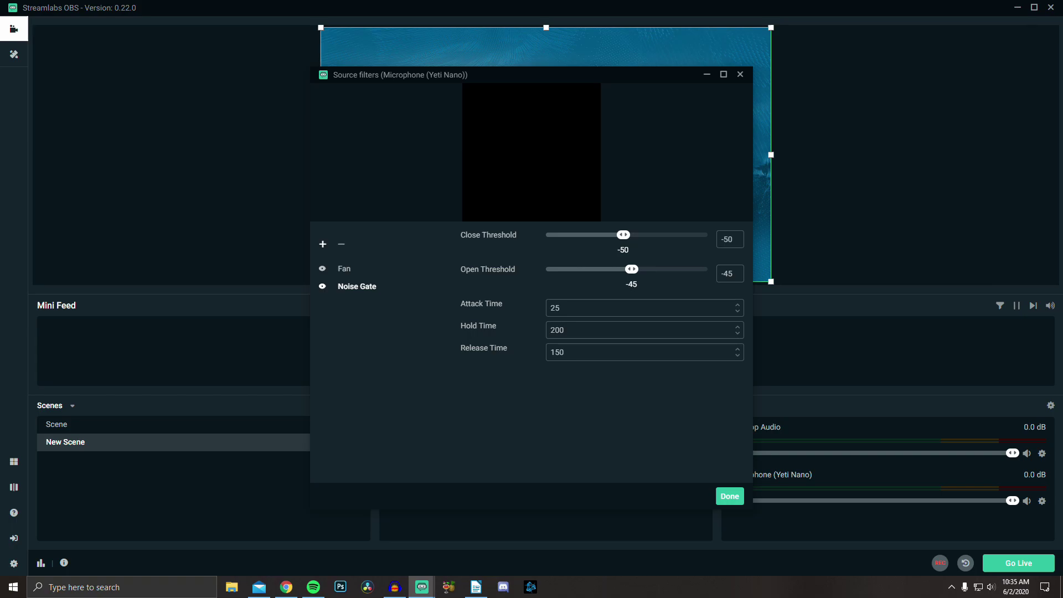
Add a Compressor filter to the microphone, keeping its default name and settings
{"action": "left_click", "coordinate": [323, 244]}
{"action": "left_click", "coordinate": [531, 226]}
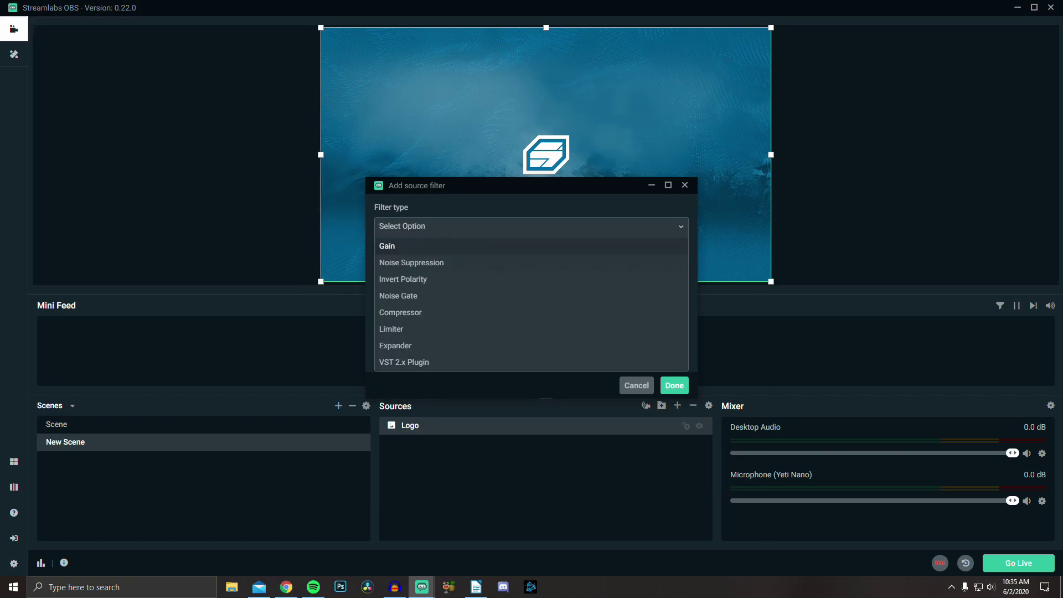
{"action": "left_click", "coordinate": [400, 312]}
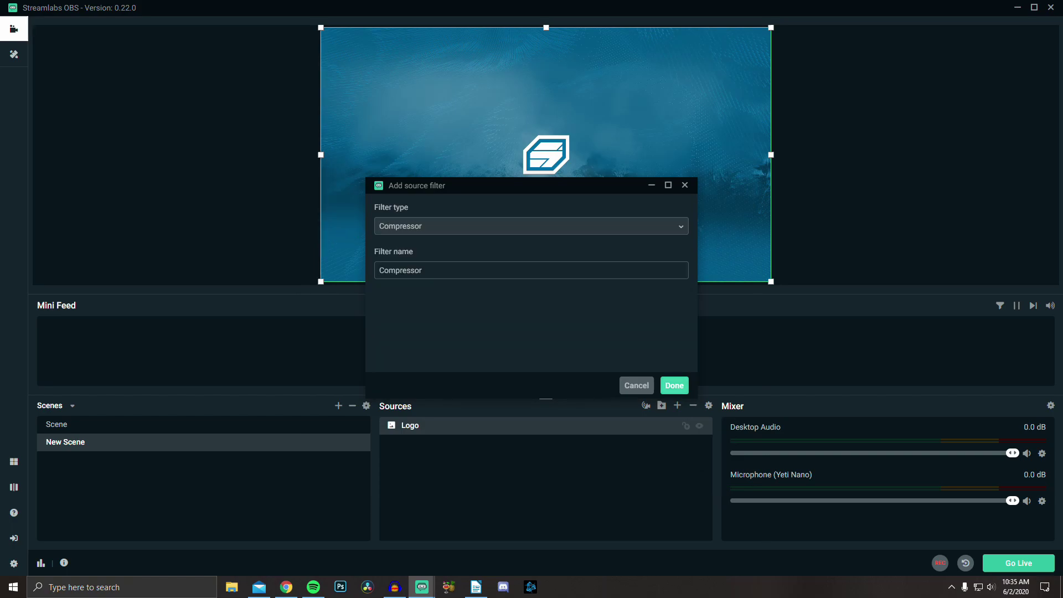
{"action": "key", "text": "Return"}
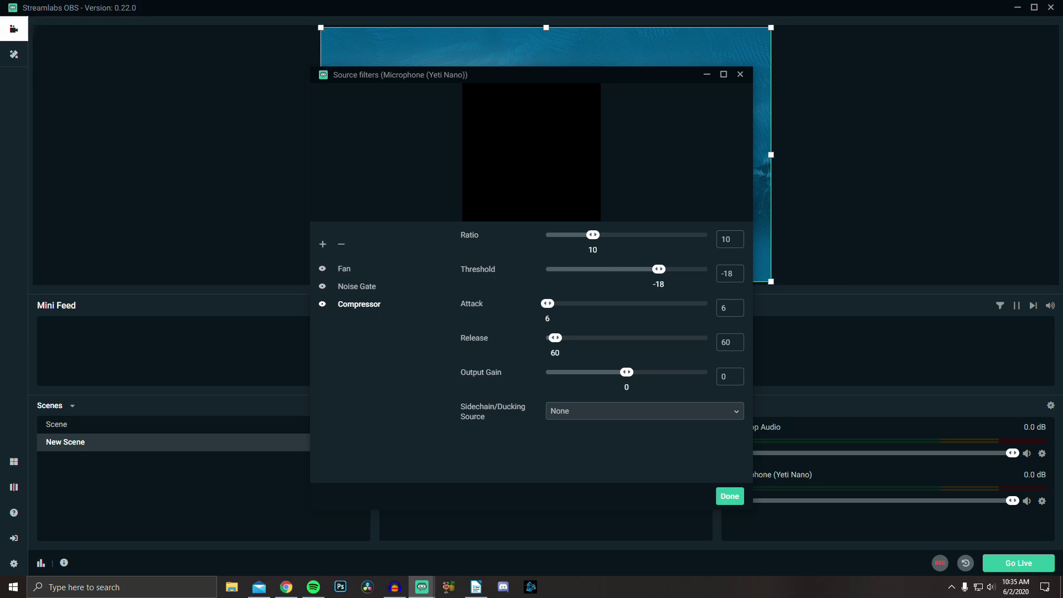
Add a Gain filter to the microphone and set its gain to 25
{"action": "left_click", "coordinate": [323, 244]}
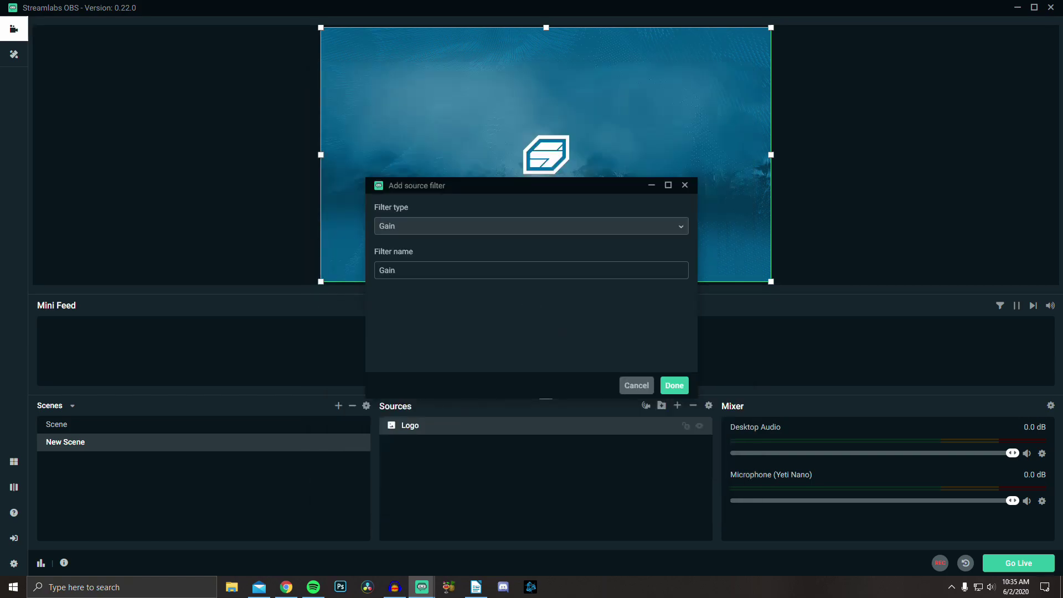
{"action": "left_click", "coordinate": [675, 385]}
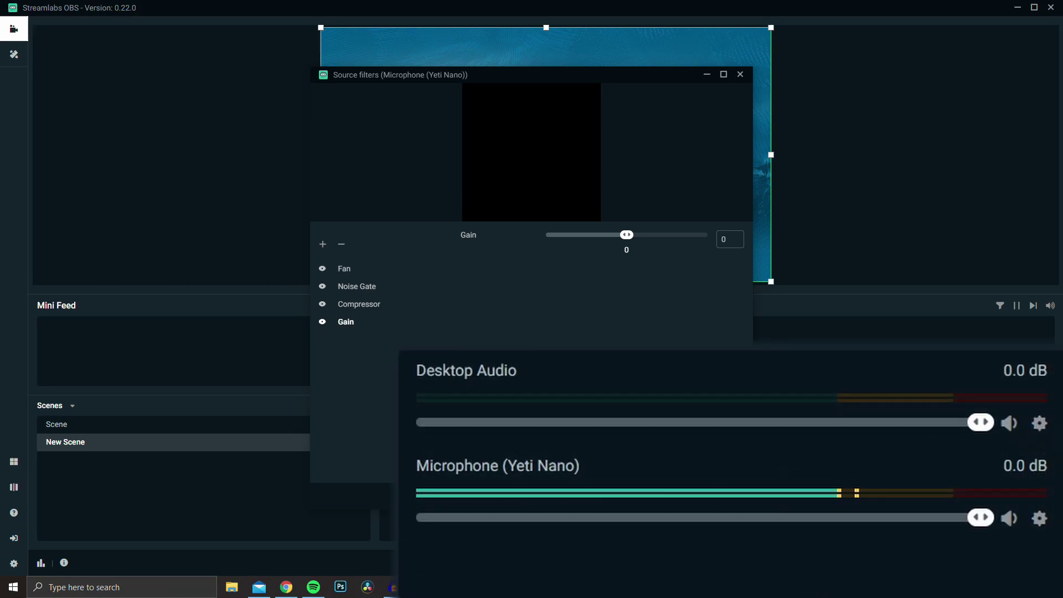
{"action": "left_click_drag", "start_coordinate": [627, 235], "coordinate": [629, 235]}
{"action": "key", "text": "Right"}
{"action": "key", "text": "Right"}
{"action": "key", "text": "Right"}
{"action": "key", "text": "Right"}
{"action": "key", "text": "Right"}
{"action": "key", "text": "Right"}
{"action": "key", "text": "Right"}
{"action": "key", "text": "Right"}
{"action": "key", "text": "Right"}
{"action": "key", "text": "Right"}
{"action": "key", "text": "Right"}
{"action": "key", "text": "Right"}
{"action": "key", "text": "Right"}
{"action": "key", "text": "Right"}
{"action": "key", "text": "Right"}
{"action": "key", "text": "Right"}
{"action": "key", "text": "Right"}
{"action": "key", "text": "Right"}
{"action": "key", "text": "Right"}
{"action": "key", "text": "Right"}
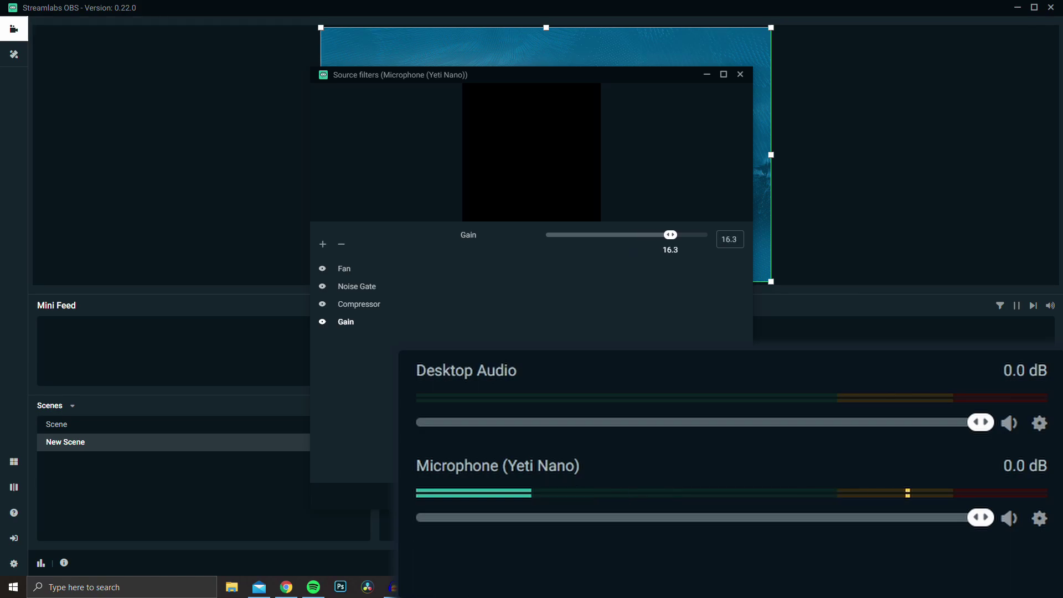
{"action": "key", "text": "Right"}
{"action": "key", "text": "Right"}
{"action": "key", "text": "Right"}
{"action": "key", "text": "Right"}
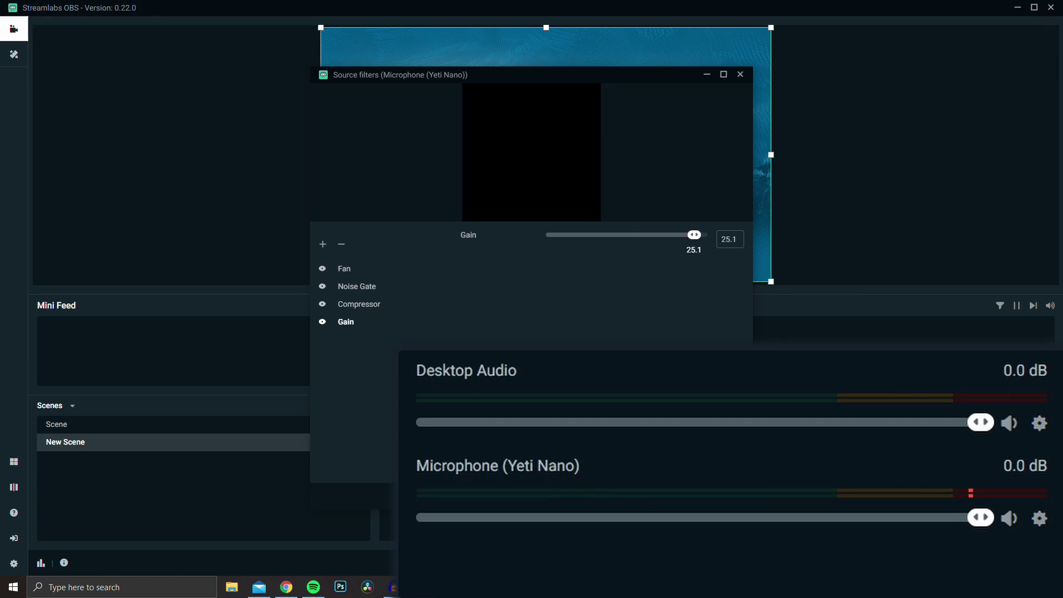
{"action": "key", "text": "Tab"}
{"action": "type", "text": "25"}
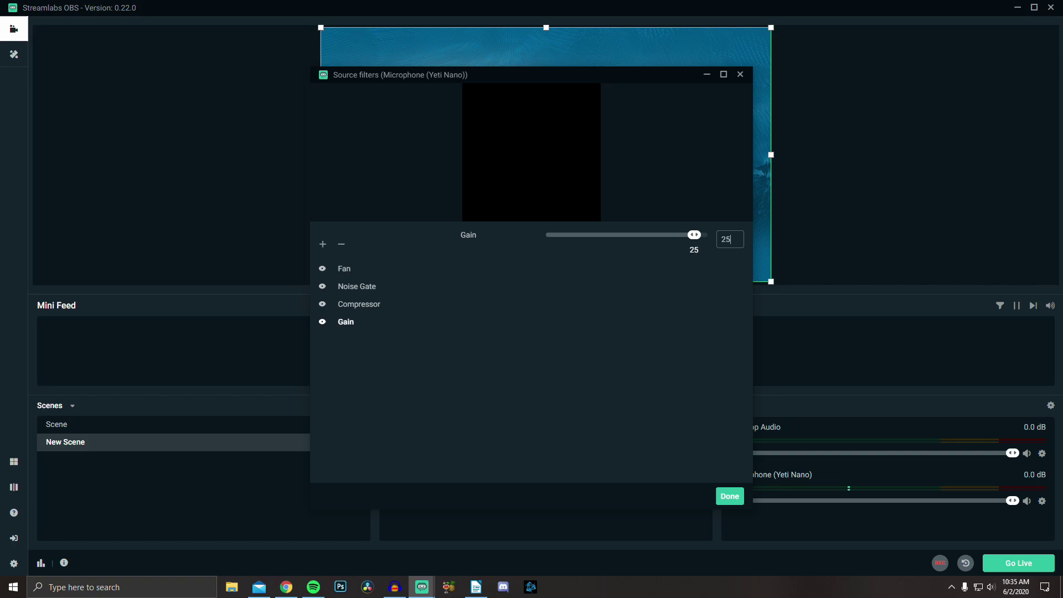
Add a Limiter filter to the microphone under its default name
{"action": "left_click", "coordinate": [323, 243]}
{"action": "left_click", "coordinate": [487, 227]}
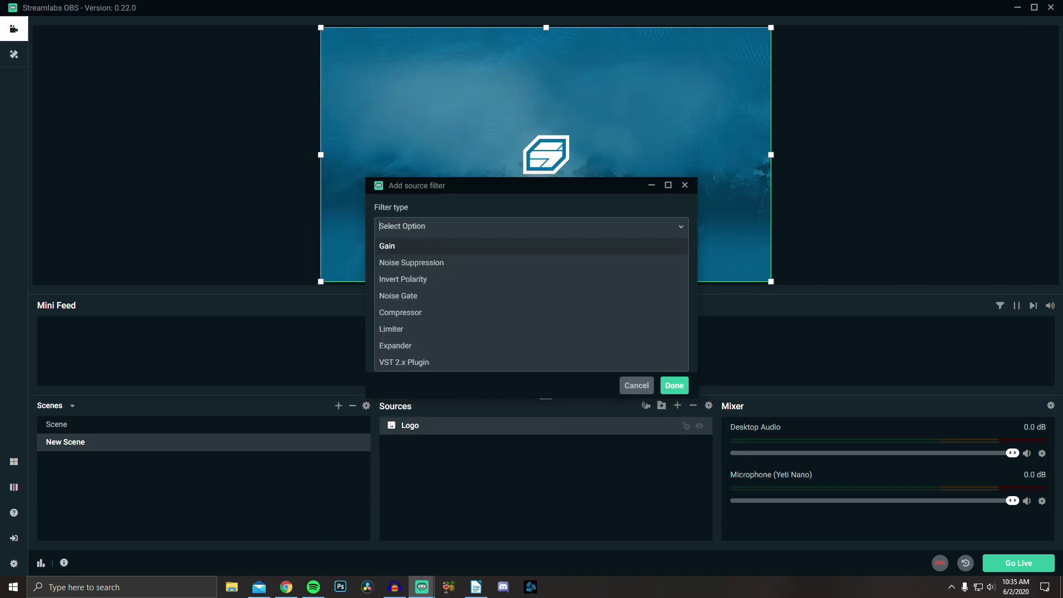
{"action": "left_click", "coordinate": [421, 328]}
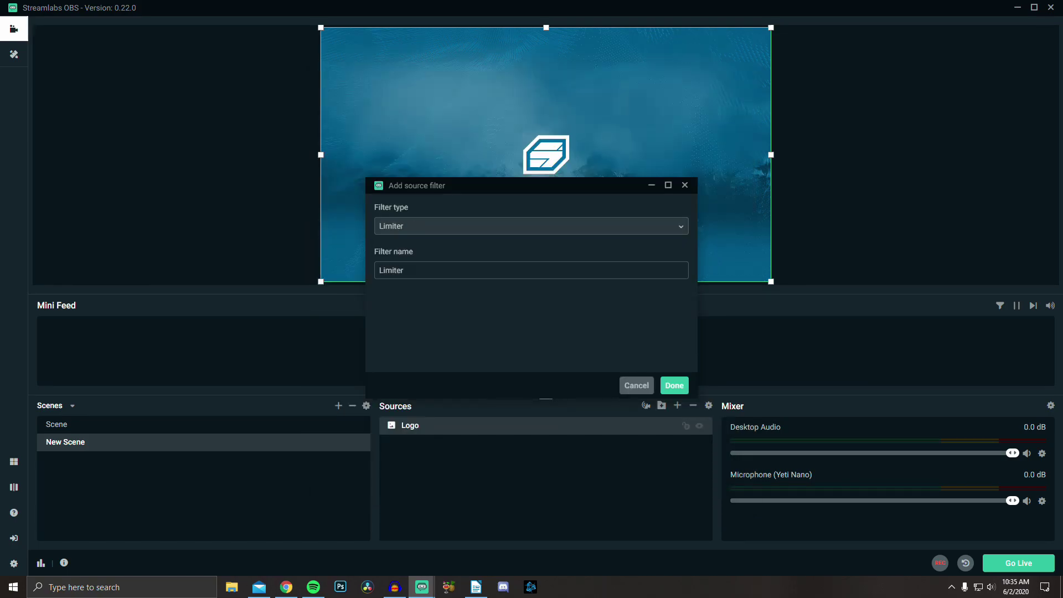
{"action": "left_click", "coordinate": [675, 386]}
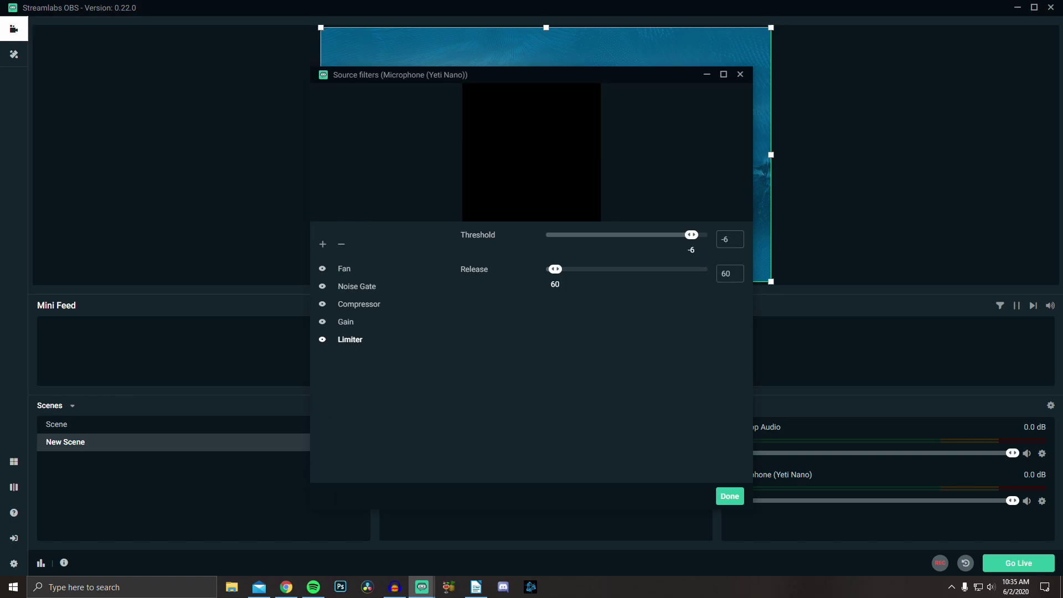
Set the Limiter's threshold to -5
{"action": "left_click_drag", "start_coordinate": [691, 235], "coordinate": [692, 235]}
{"action": "key", "text": "Right"}
{"action": "key", "text": "Right"}
{"action": "key", "text": "Right"}
{"action": "key", "text": "Right"}
{"action": "key", "text": "Right"}
{"action": "key", "text": "Right"}
{"action": "key", "text": "Left"}
{"action": "key", "text": "Left"}
{"action": "key", "text": "Tab"}
{"action": "type", "text": "-5"}
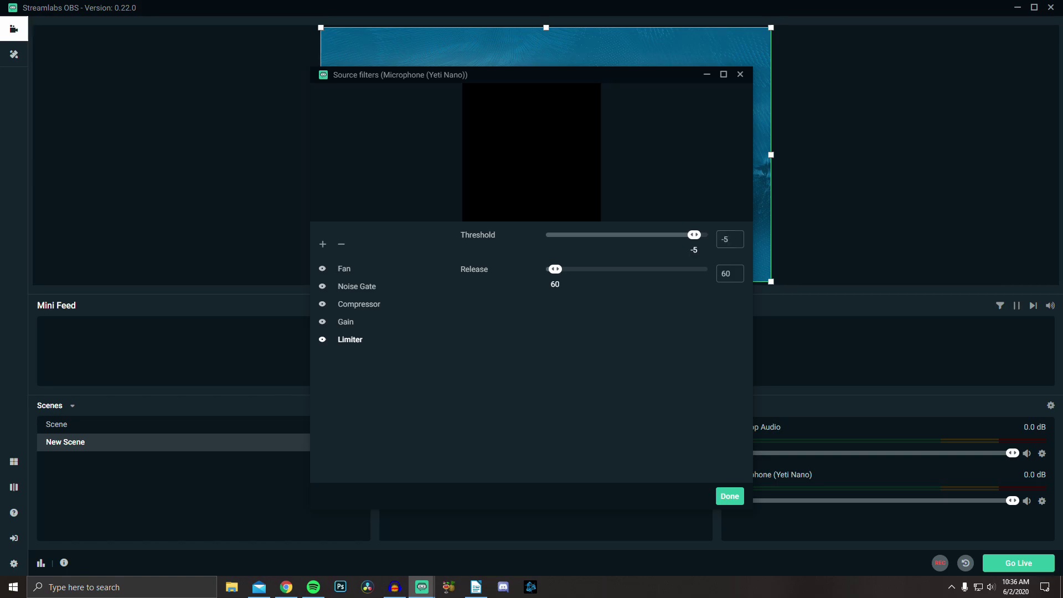